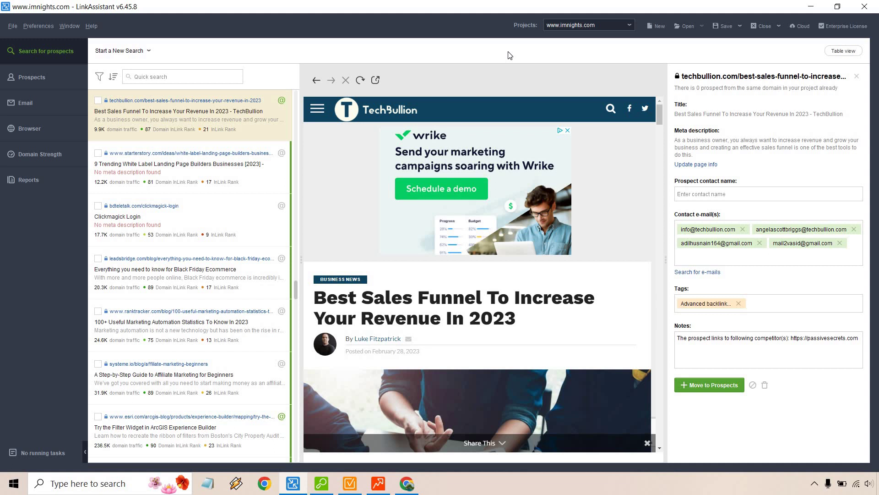
Browse the found prospects and compare the contact details of the Starter Story result with those of the TechBullion result.
left_click(129, 53)
scroll(207, 166, "up", 5)
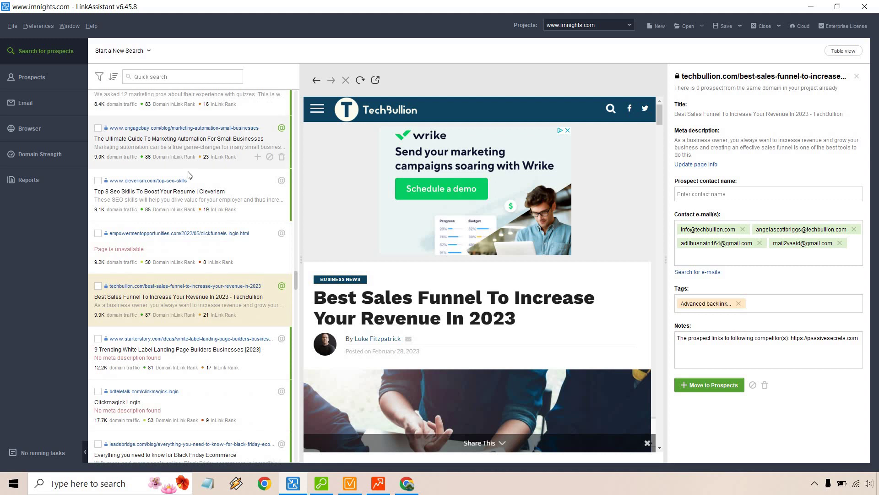
scroll(202, 174, "down", 2)
scroll(216, 173, "down", 3)
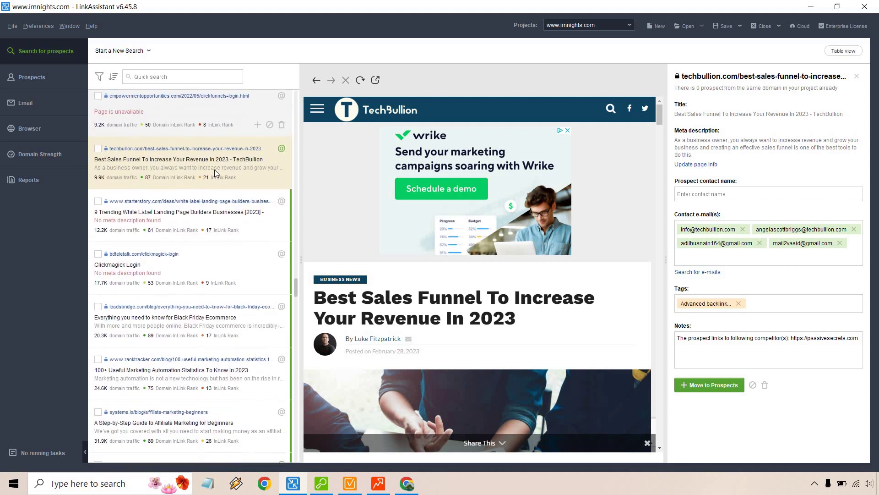
scroll(217, 173, "down", 1)
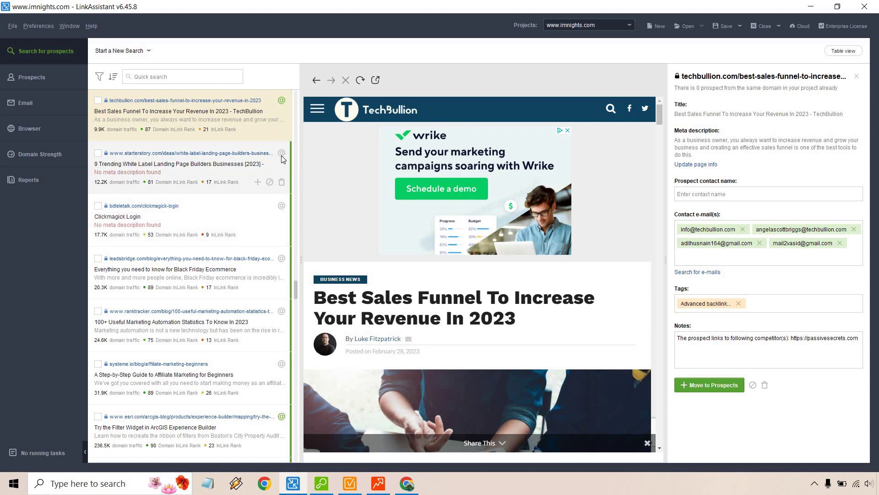
left_click(275, 170)
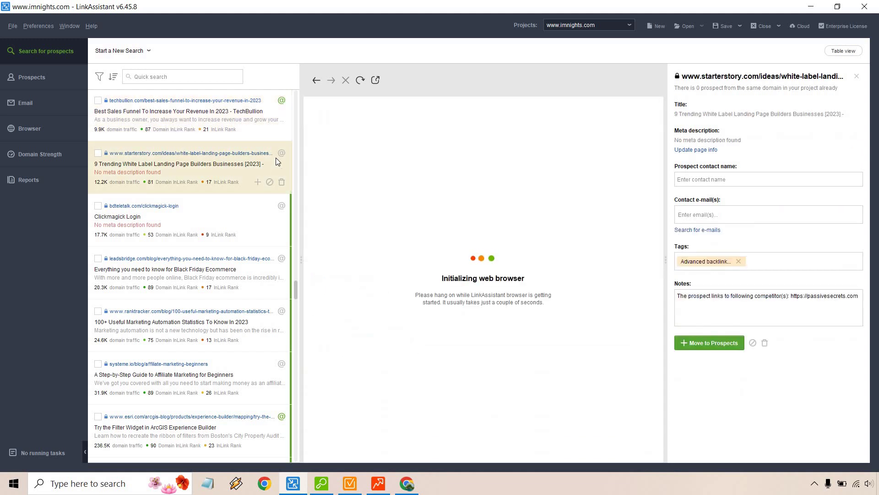
left_click(271, 111)
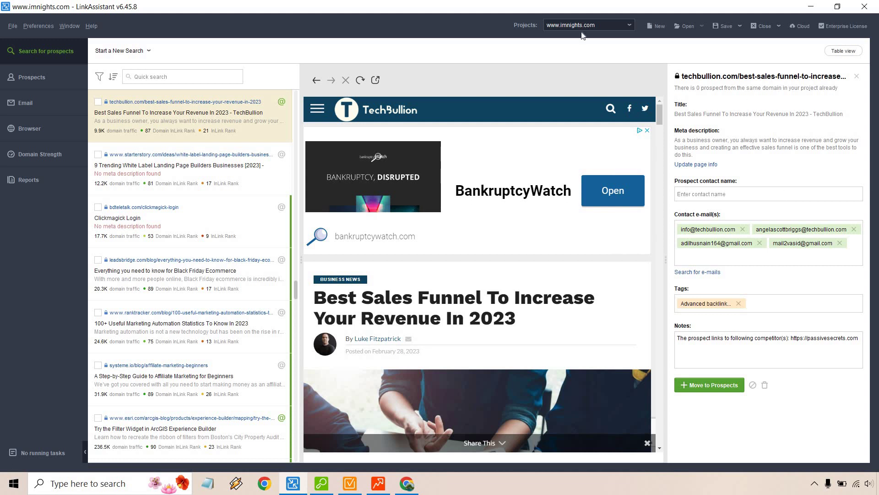
View the mail account configuration in the email client settings and close it without entering anything.
left_click(58, 100)
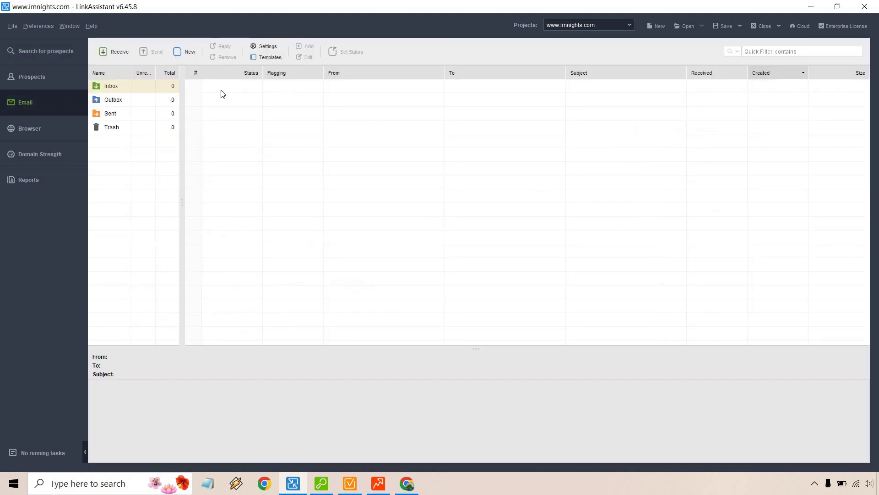
left_click(270, 47)
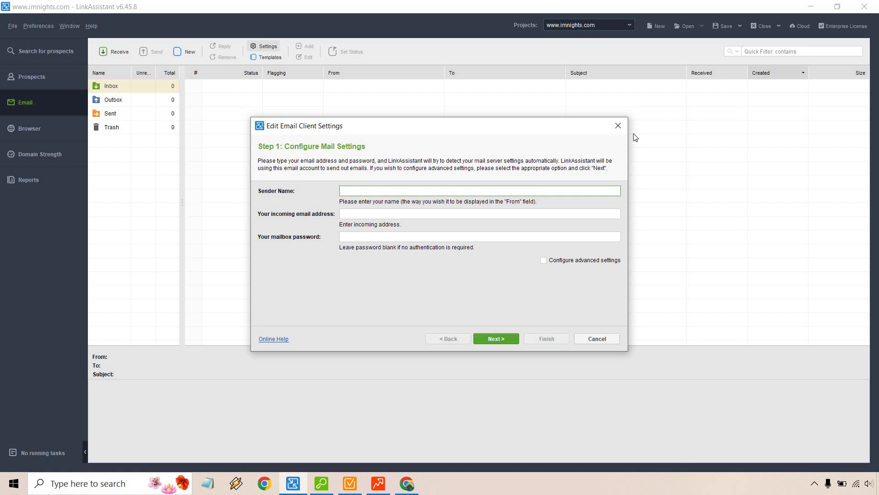
left_click(619, 126)
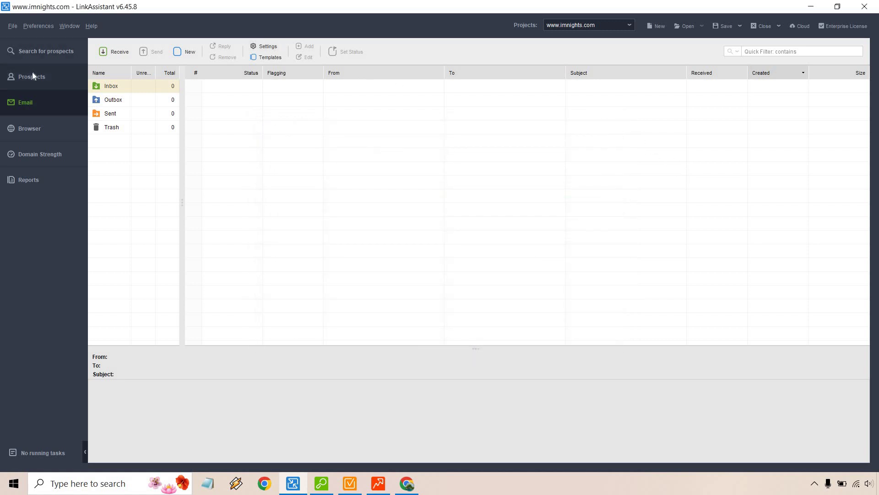
Move the single TechBullion sales funnel result from the prospect search to the project's prospects and open the prospects list.
left_click(32, 73)
left_click(37, 53)
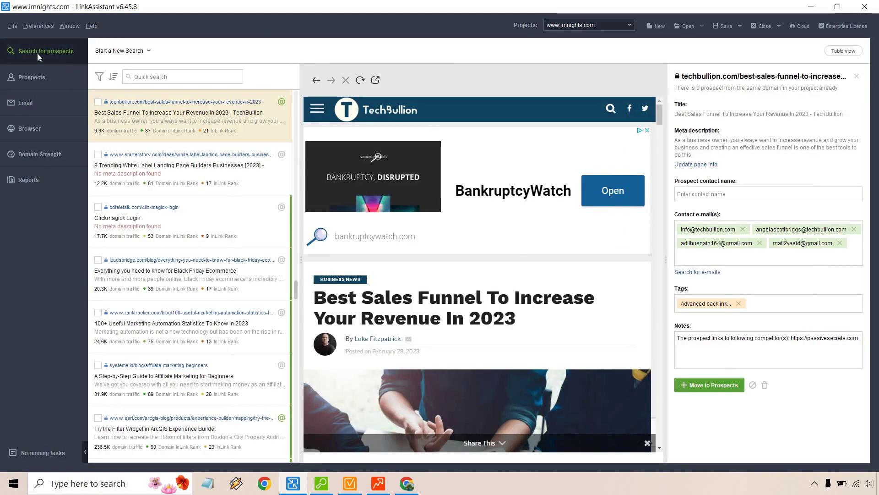
left_click(127, 51)
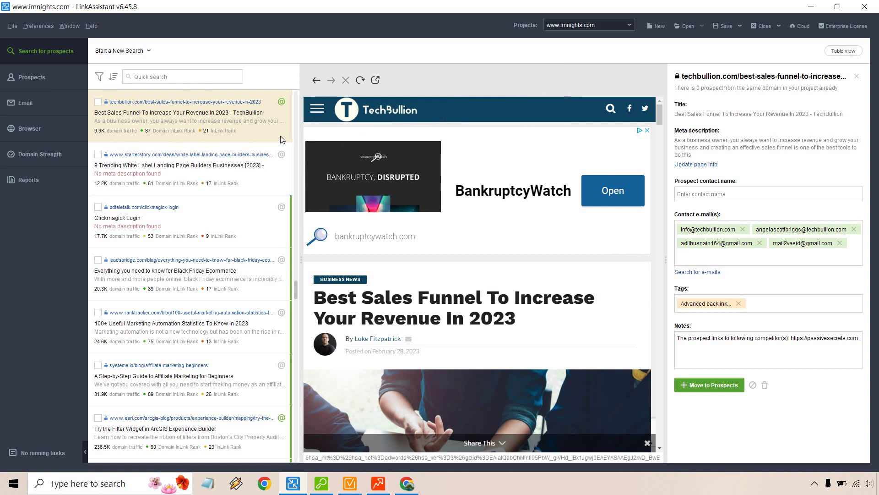
right_click(249, 136)
mouse_move(276, 143)
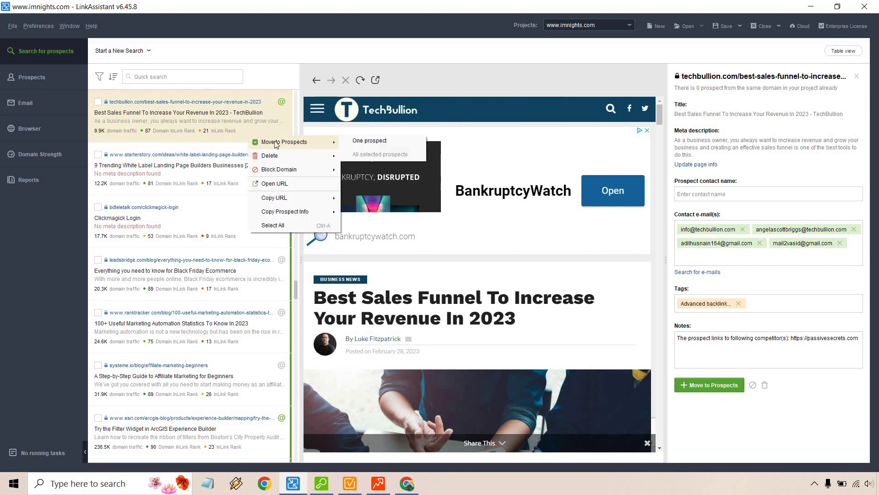
left_click(352, 141)
left_click(34, 79)
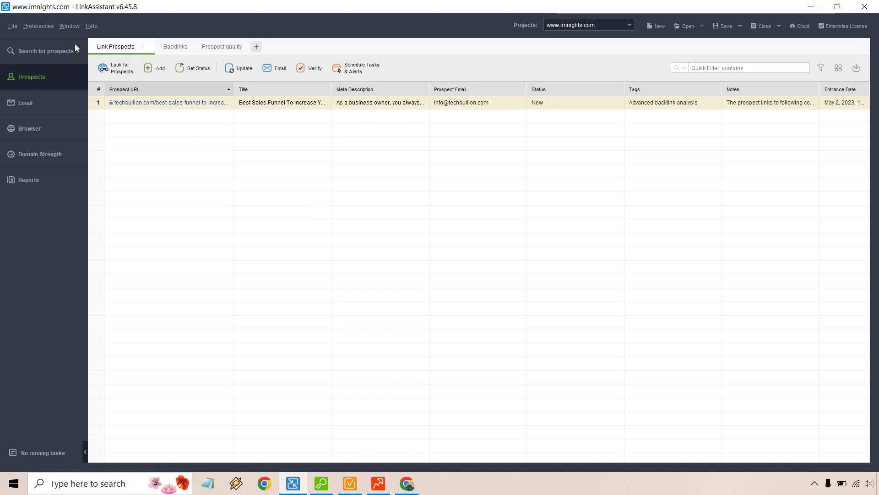
left_click(49, 27)
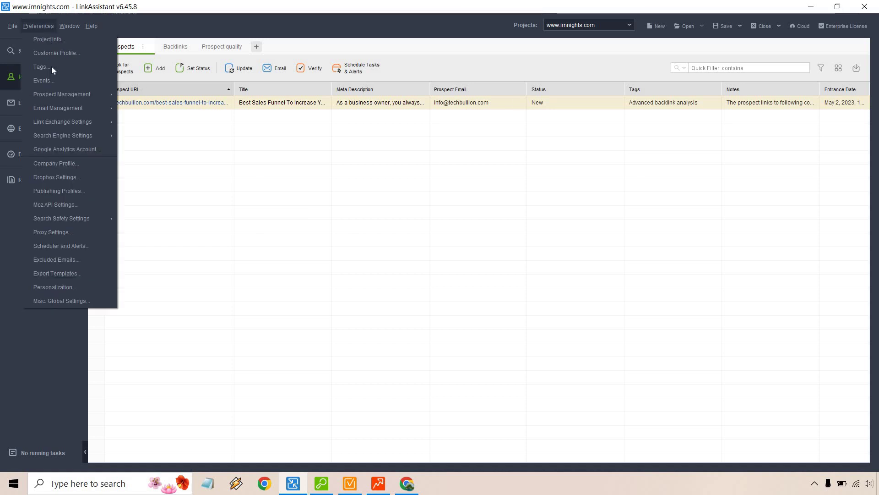
mouse_move(57, 93)
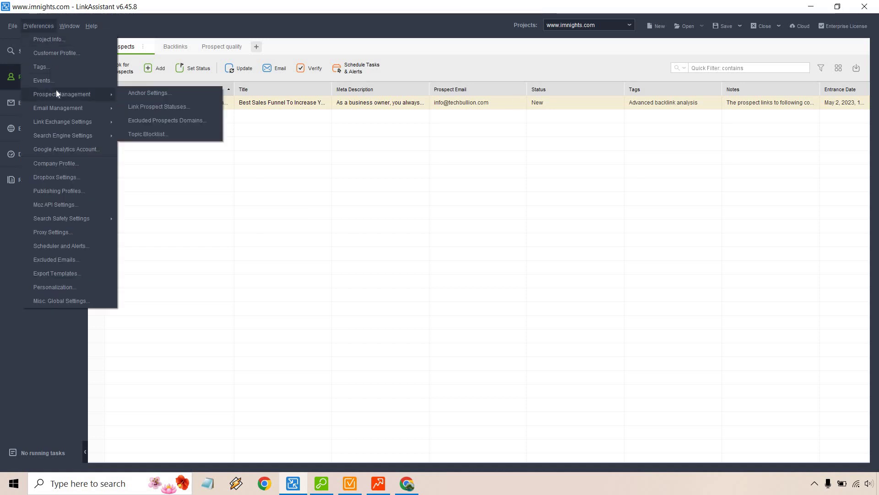
left_click(131, 96)
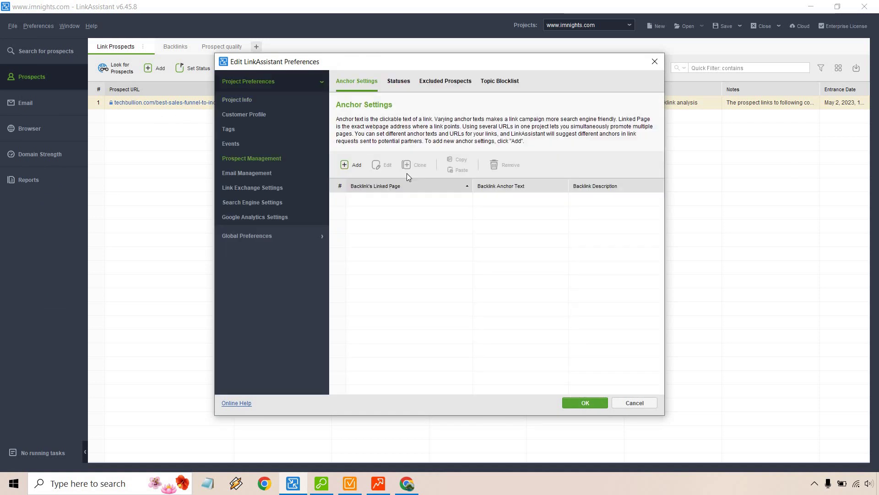
left_click(352, 165)
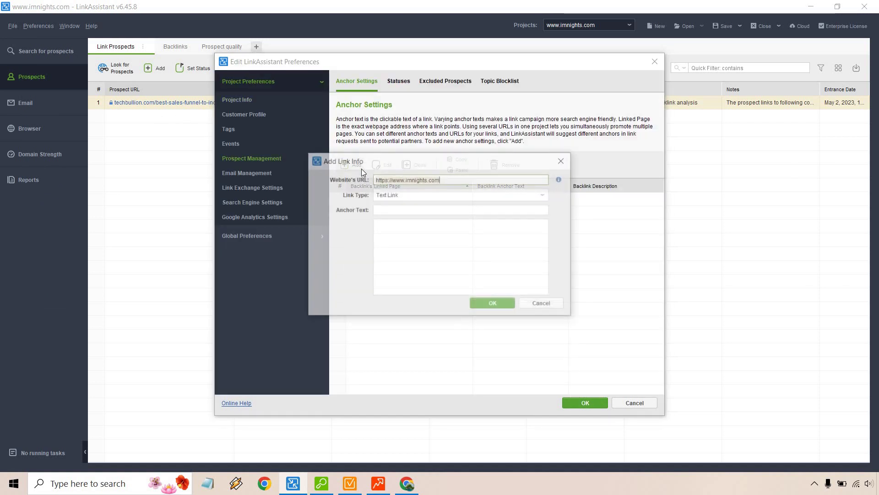
left_click(412, 206)
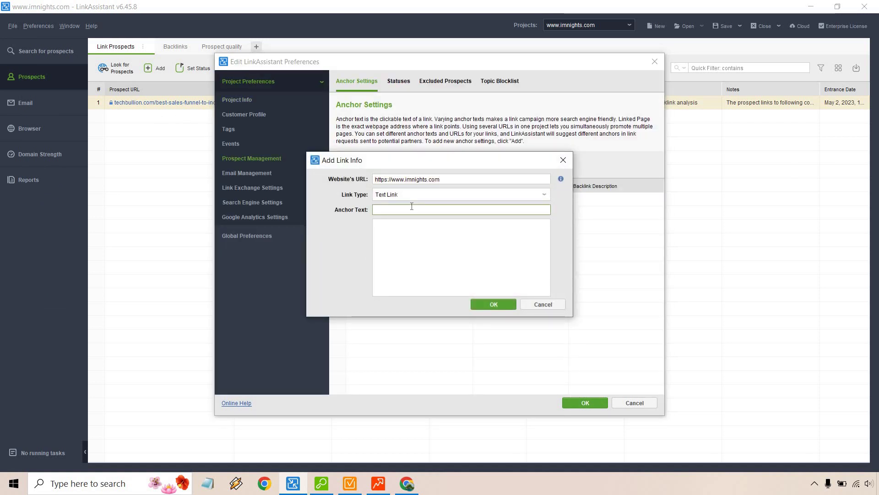
type("the best r")
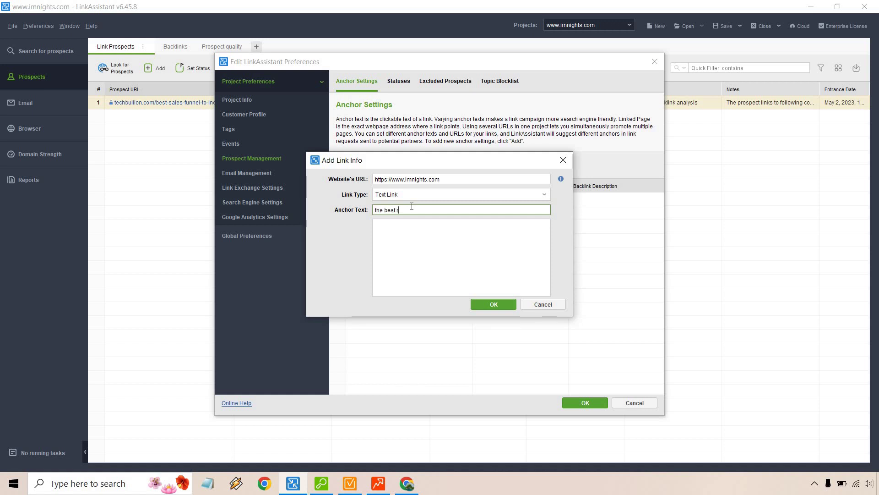
type("eview")
left_click(493, 305)
left_click(577, 401)
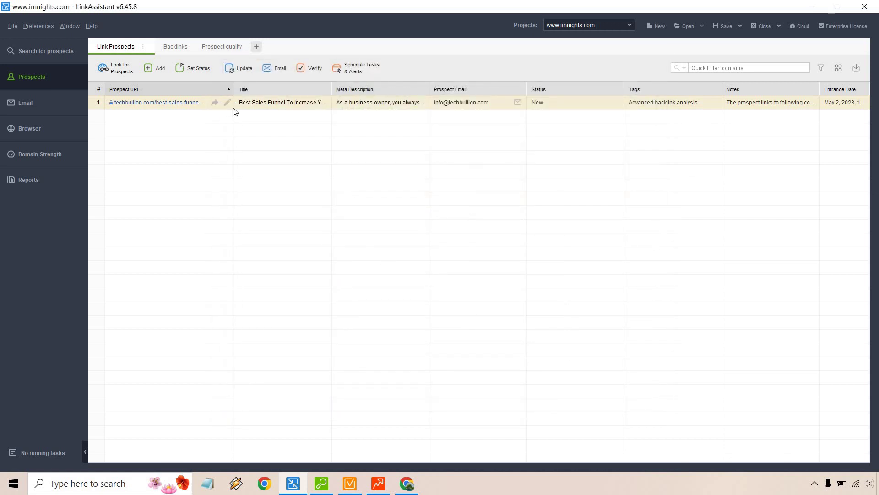
right_click(235, 111)
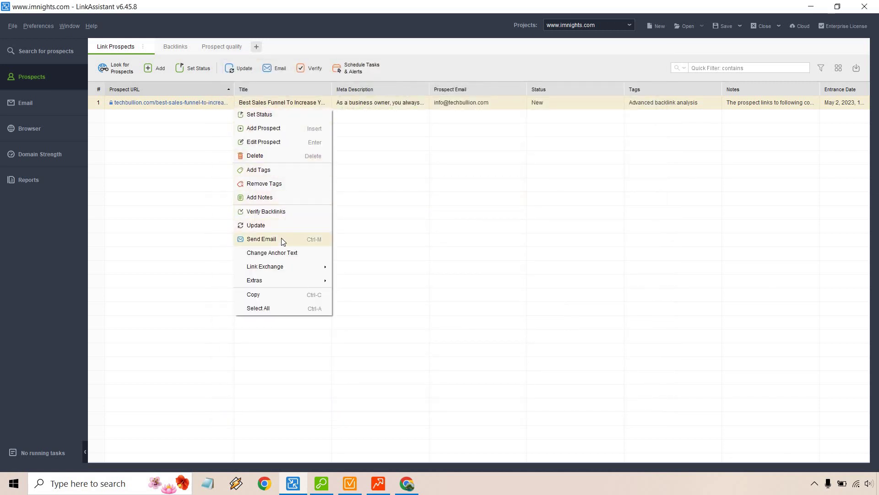
left_click(287, 253)
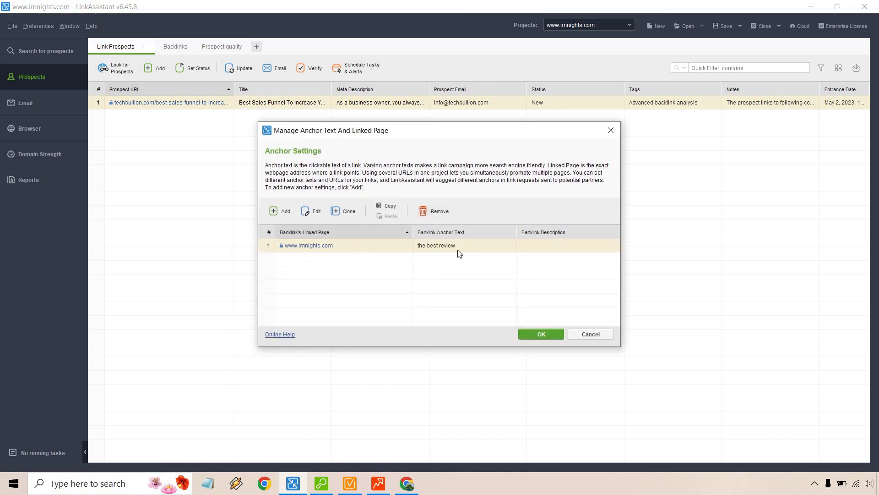
left_click(546, 336)
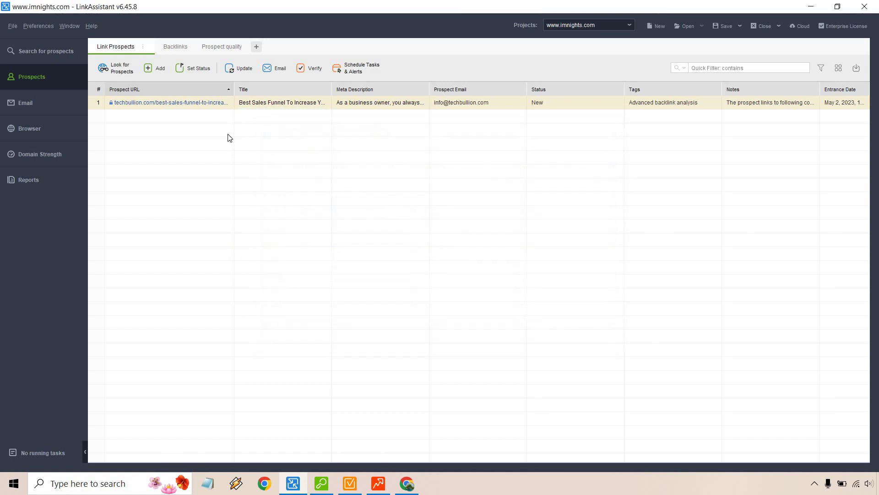
Inspect the TechBullion prospect's backlink details, try to verify the backlink, and close the prospect without saving.
double_click(231, 108)
left_click(335, 117)
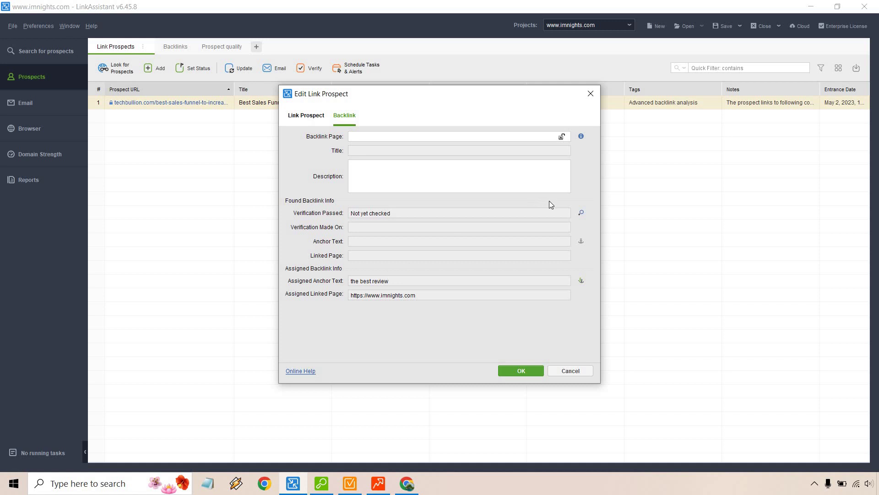
left_click(583, 212)
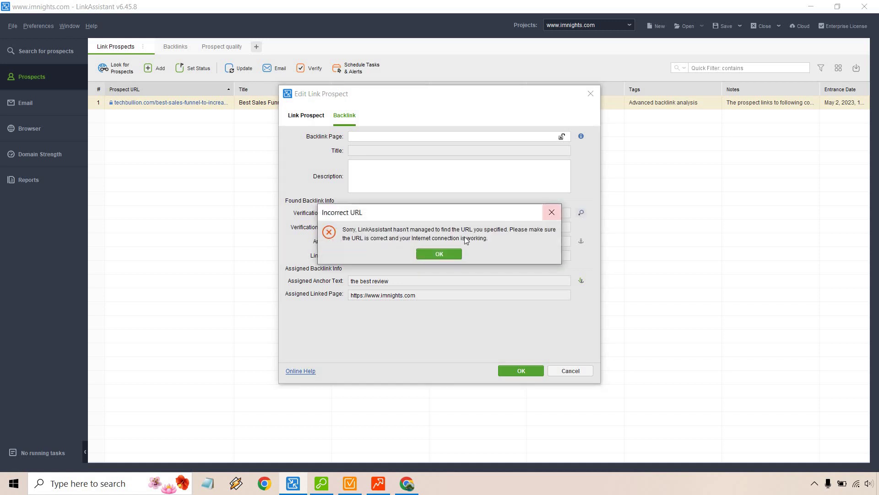
left_click(439, 255)
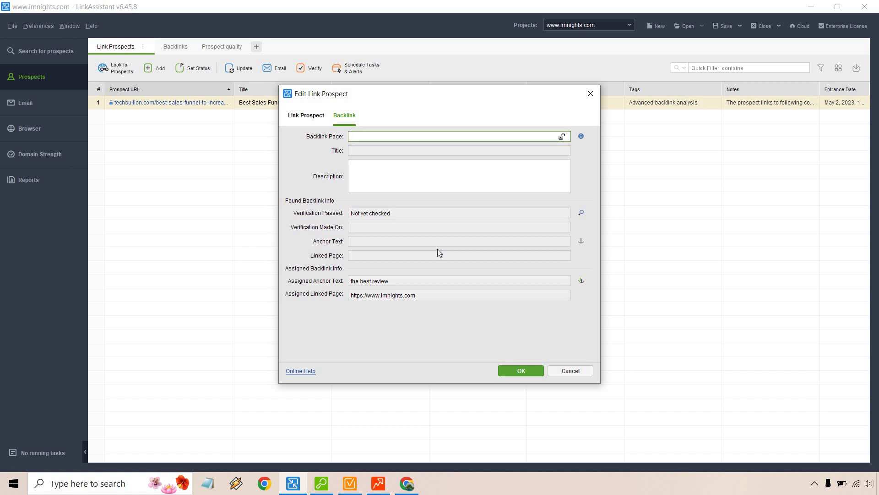
left_click(591, 94)
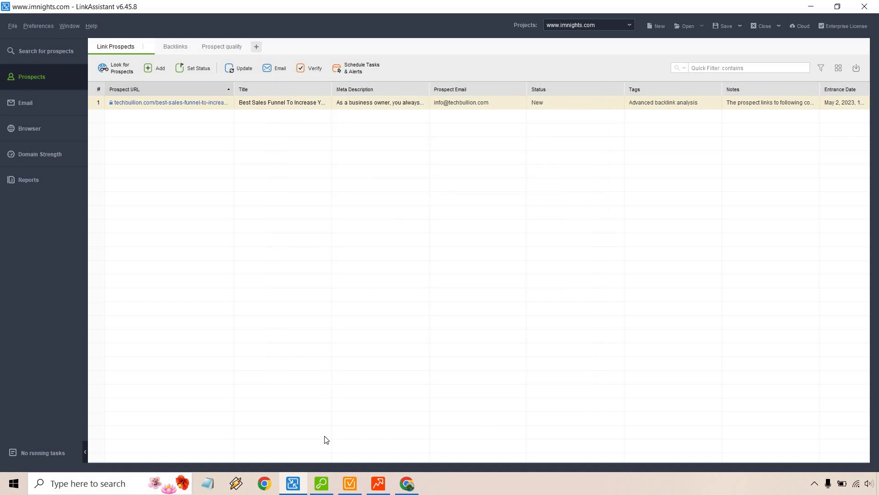
Switch to SEO SpyGlass and examine imnights.com's backlink summary, backlinks, linking domains, anchor texts, linked pages and penalty risk.
left_click(322, 484)
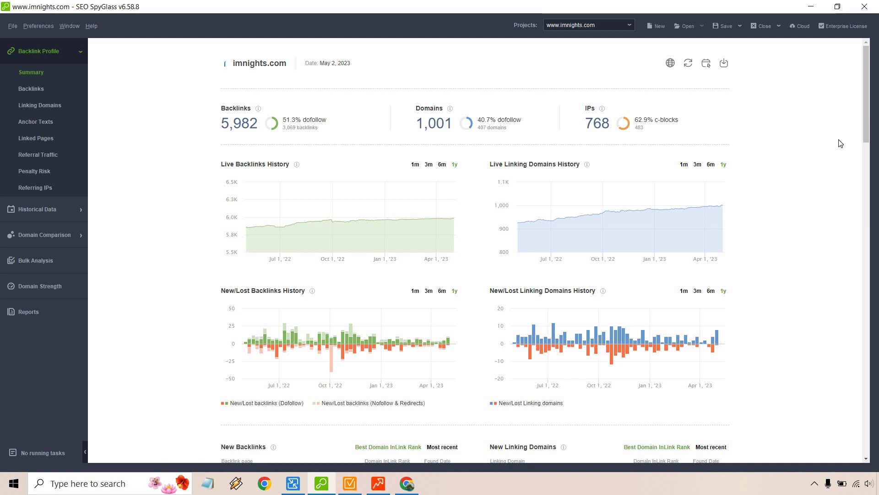
left_click(32, 89)
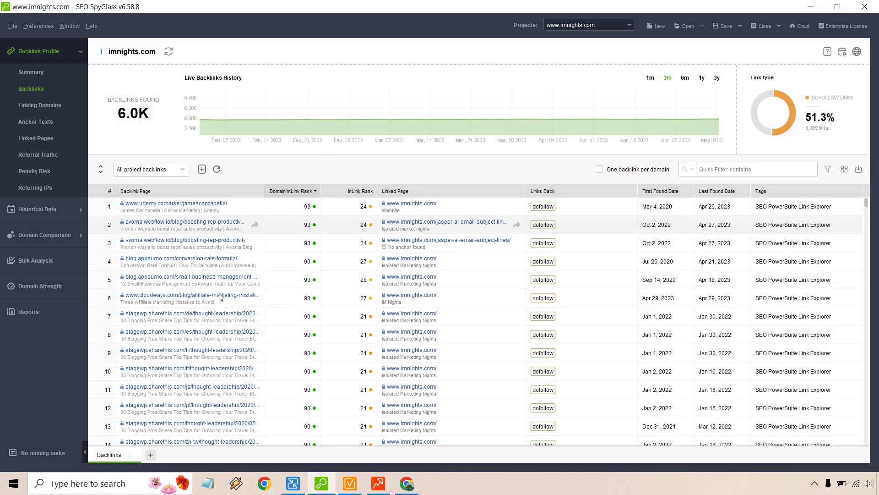
left_click(35, 108)
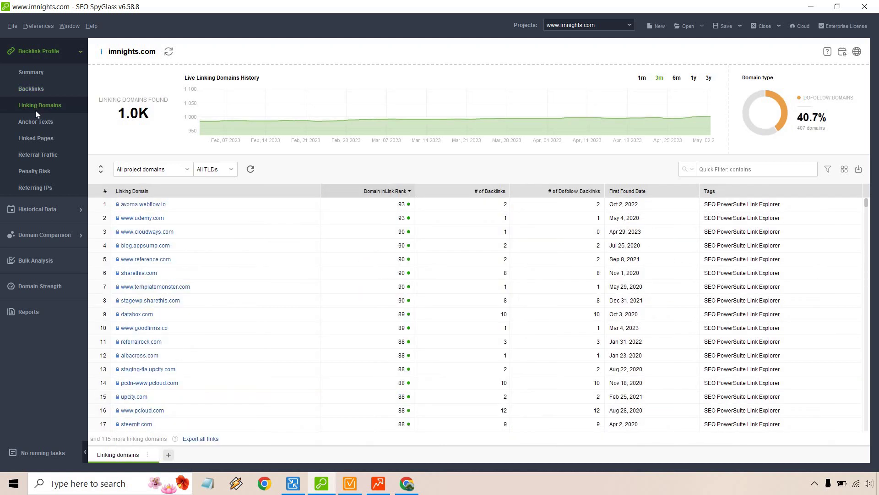
left_click(36, 121)
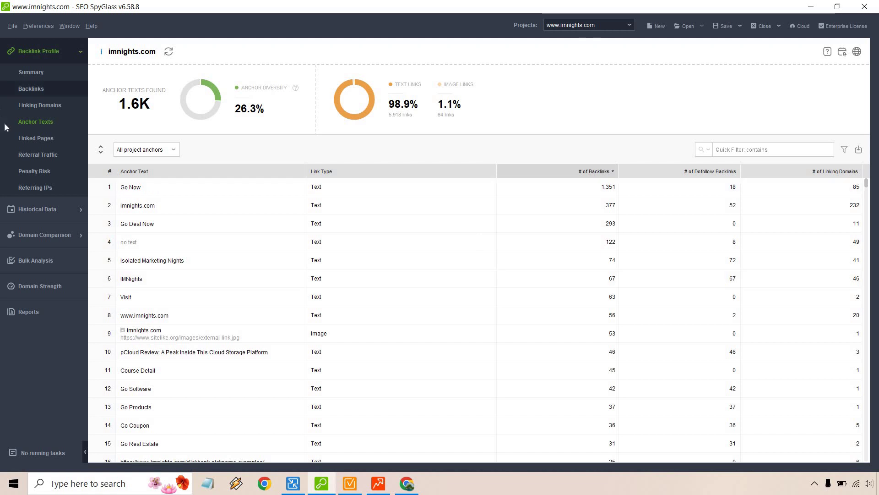
left_click(36, 138)
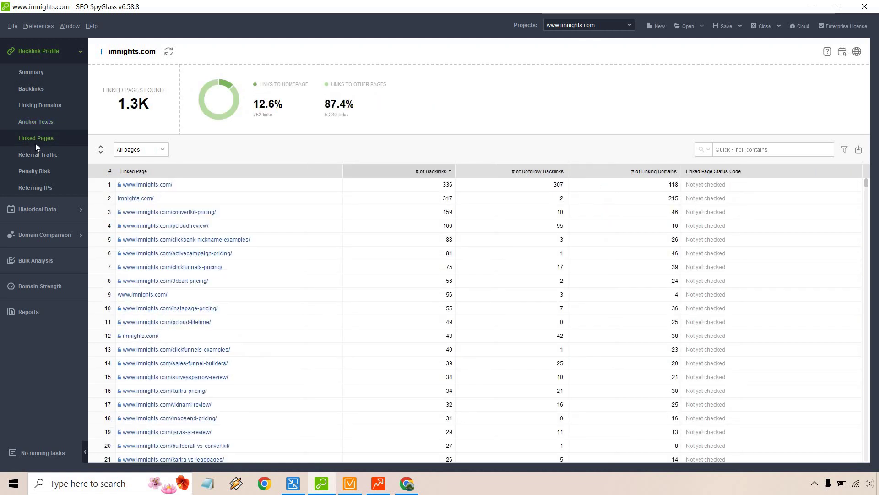
left_click(38, 155)
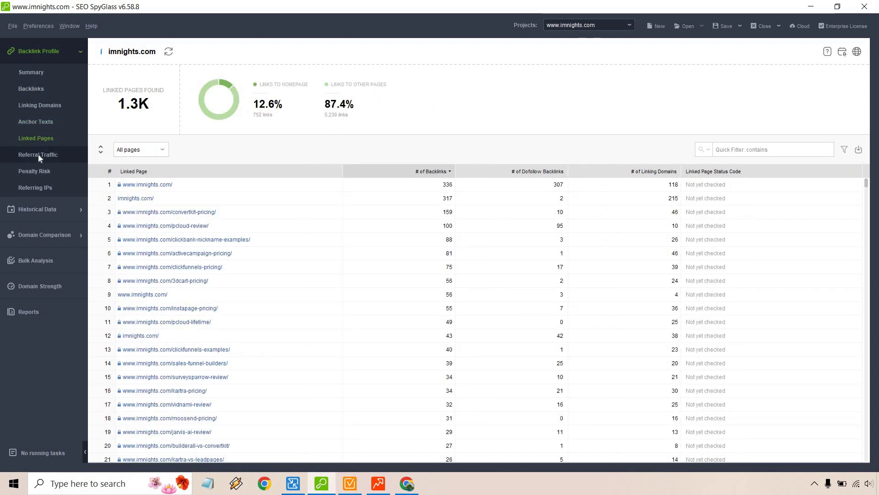
left_click(37, 175)
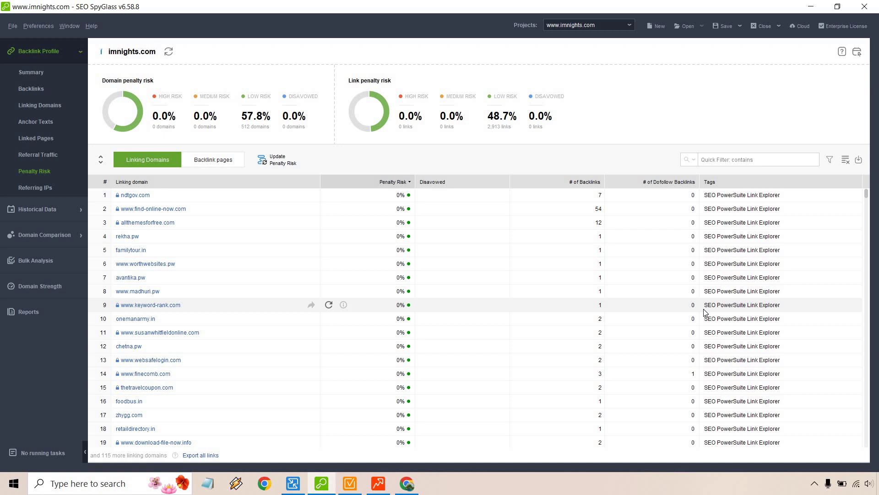
scroll(726, 304, "down", 5)
scroll(726, 304, "up", 5)
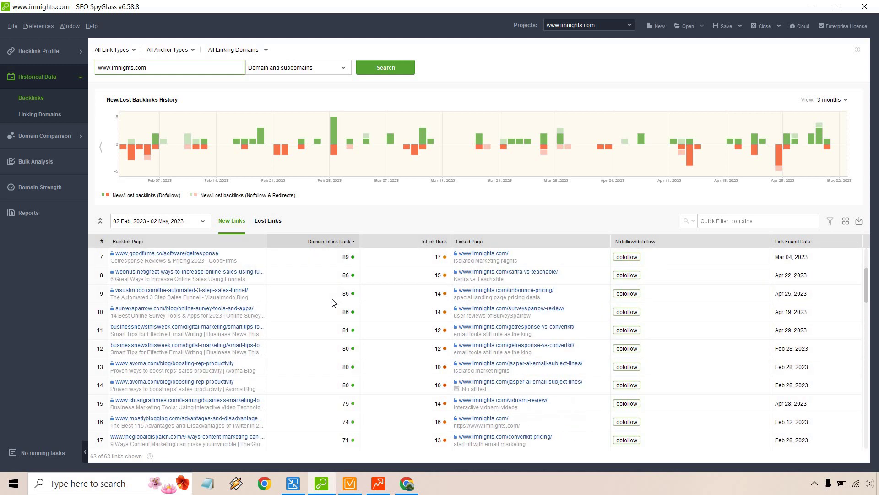
scroll(326, 316, "down", 1)
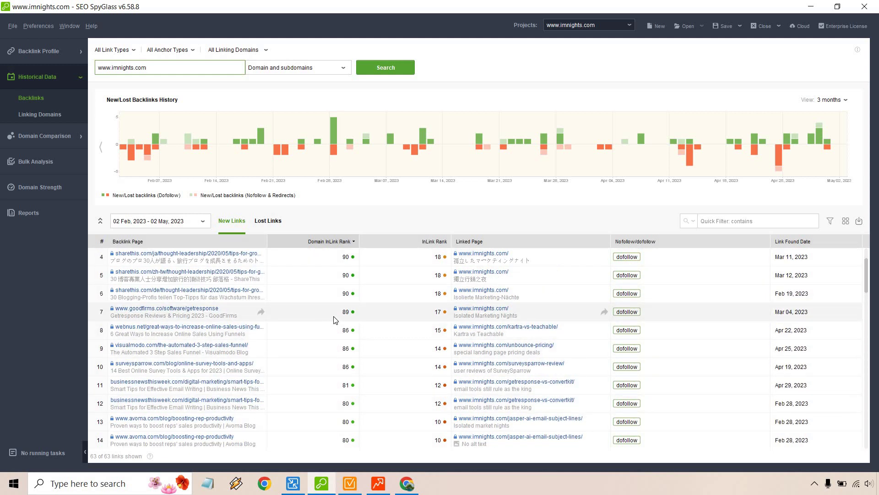
Examine further new backlinks in the historical data, comparing their domain ranks, linked pages and dofollow status.
scroll(346, 327, "down", 1)
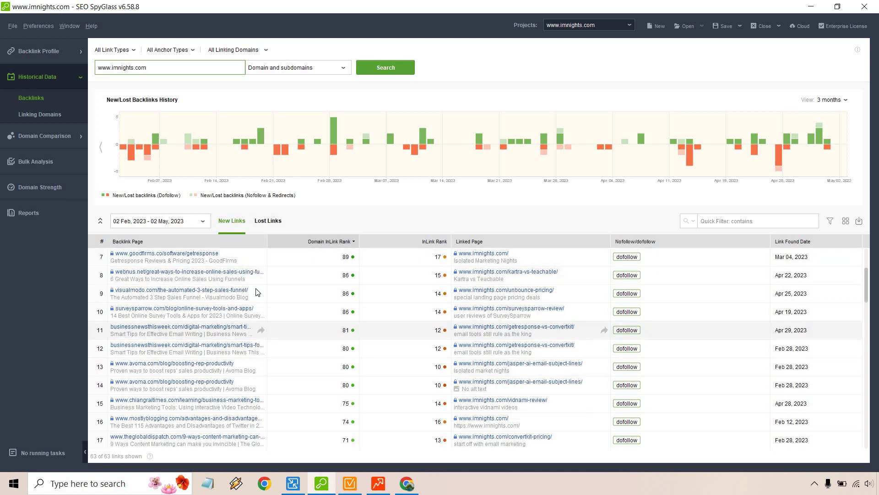
scroll(320, 306, "down", 1)
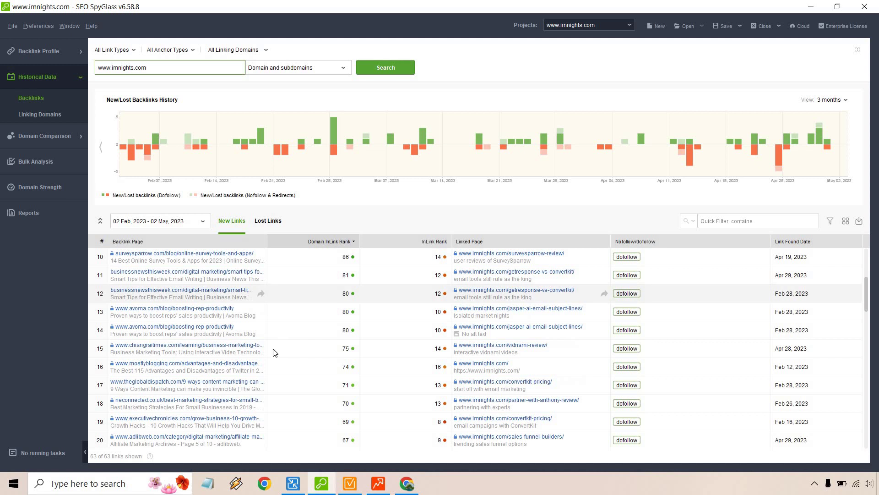
scroll(321, 316, "down", 2)
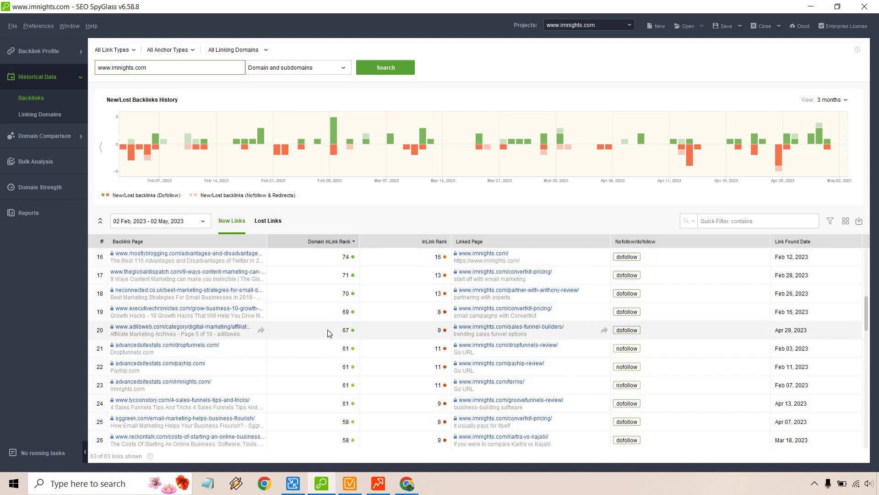
scroll(325, 332, "up", 4)
scroll(325, 335, "up", 1)
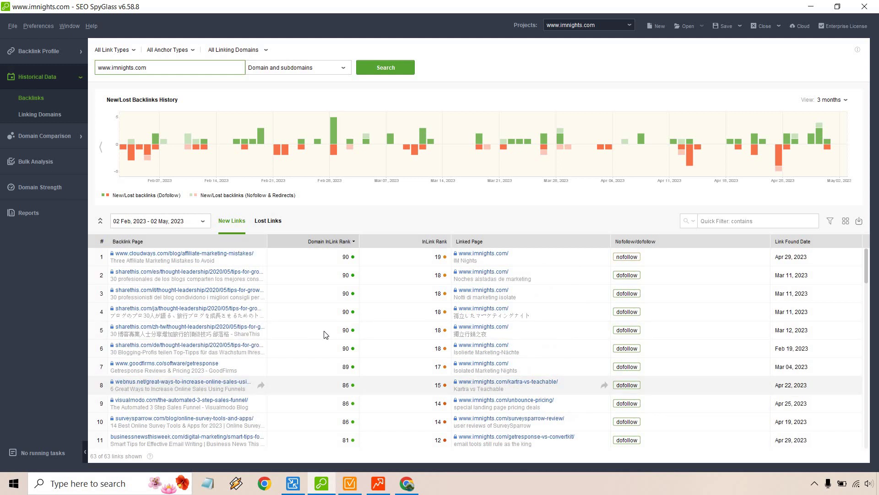
Review the domain strength report for imnights.com, including indexing, backlinks and social popularity, and return to the backlink profile summary.
left_click(40, 184)
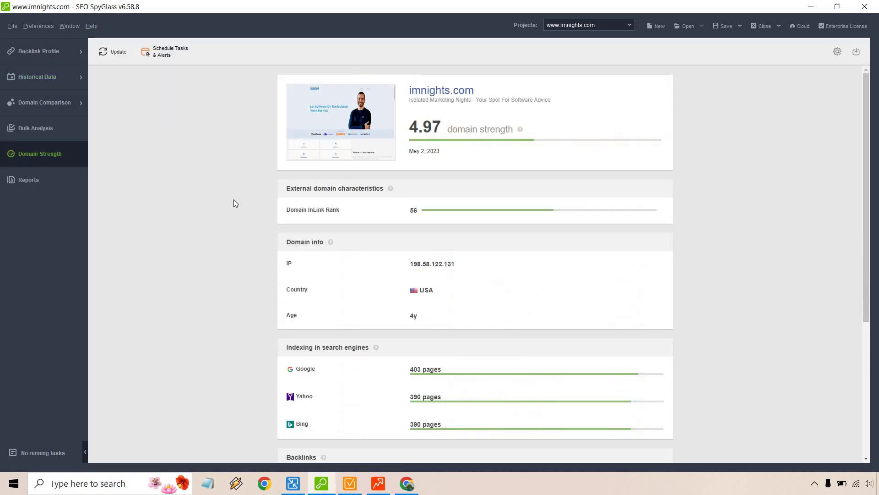
scroll(751, 197, "down", 5)
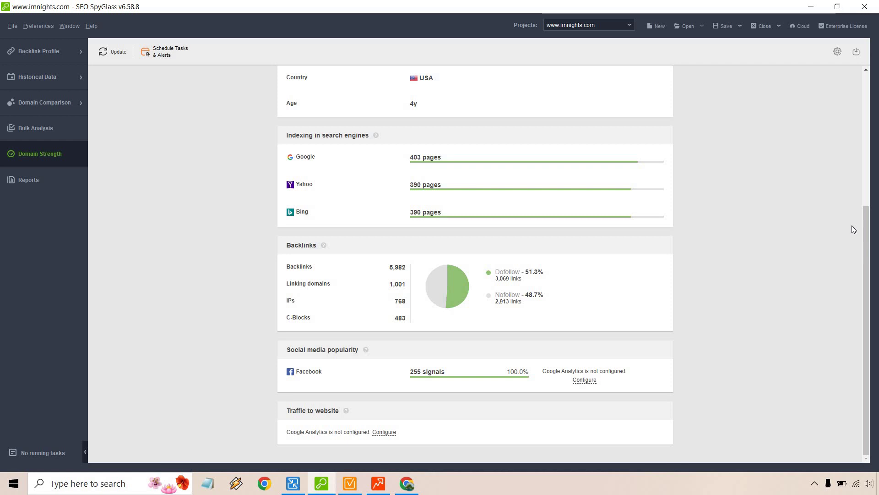
left_click(23, 50)
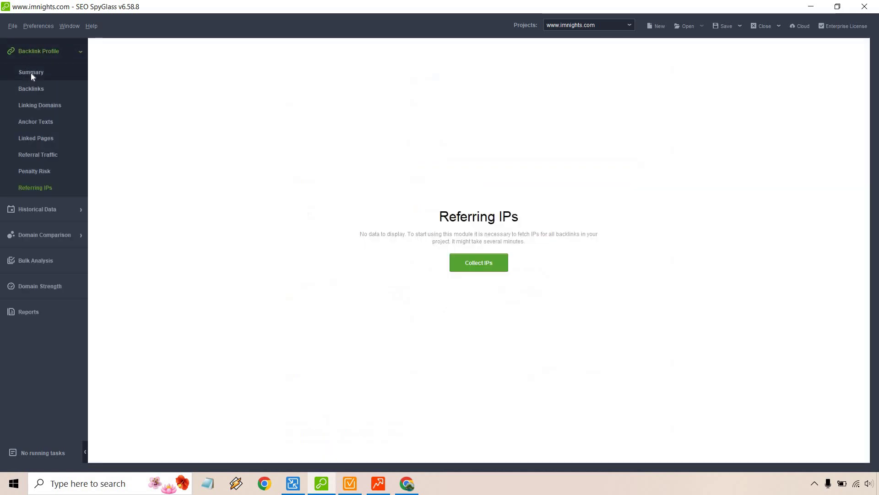
left_click(31, 73)
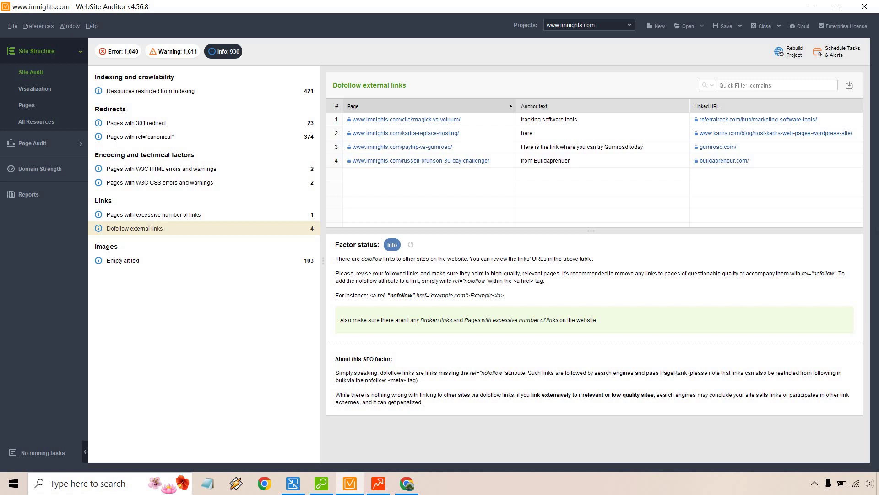
left_click(124, 54)
left_click(170, 54)
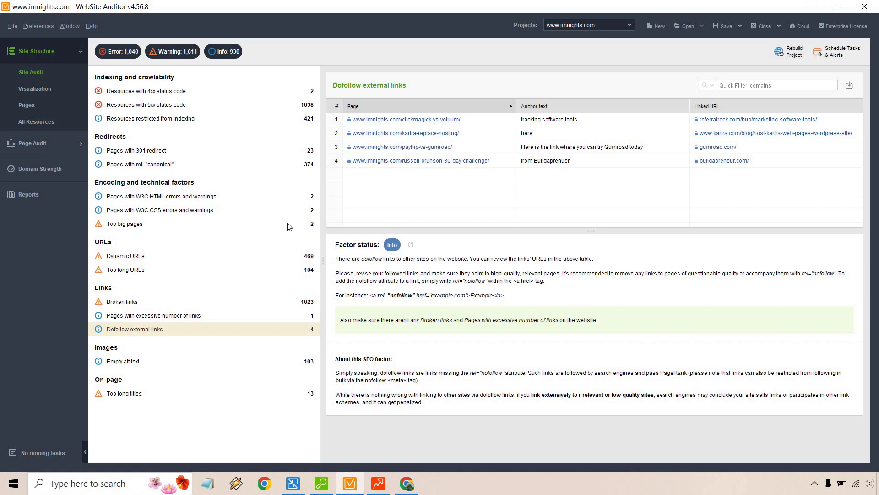
left_click(261, 304)
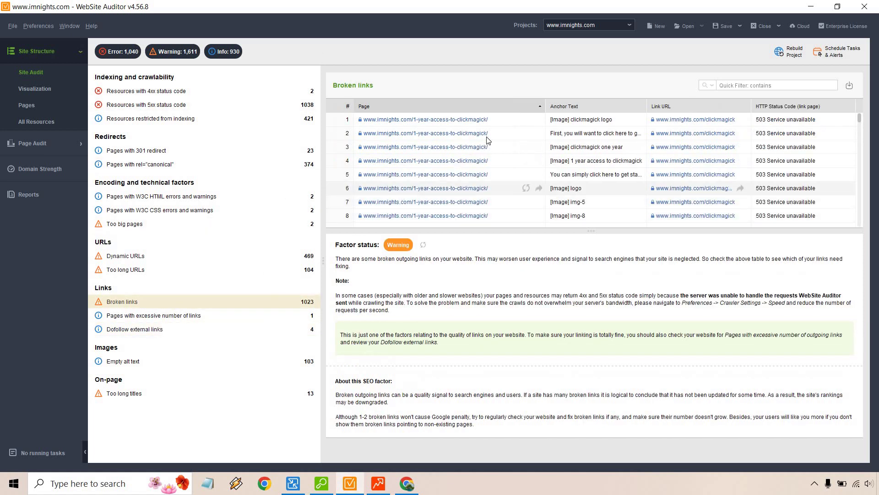
scroll(538, 166, "down", 6)
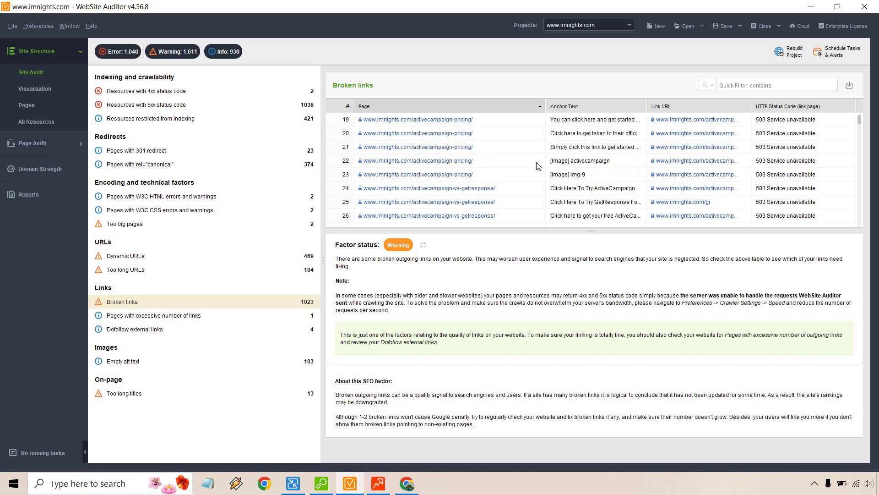
scroll(537, 164, "up", 6)
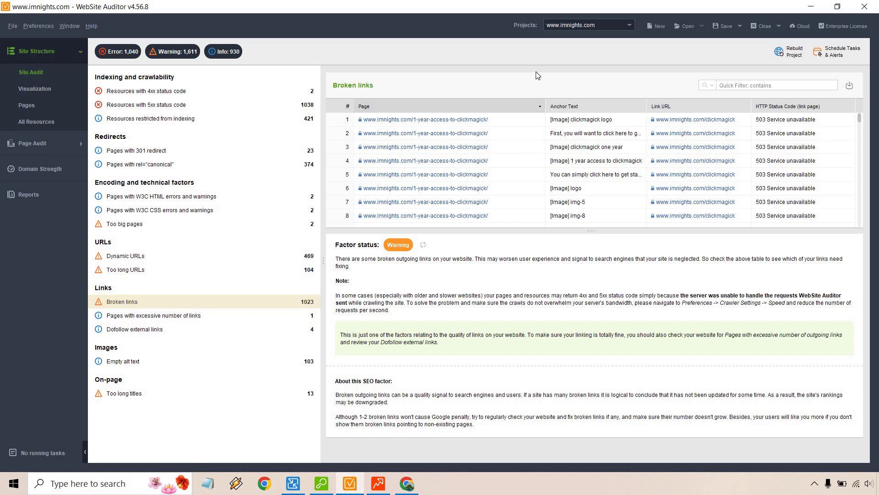
Check the site audit details for pages with an excessive number of links, dofollow external links and too big pages.
left_click(253, 316)
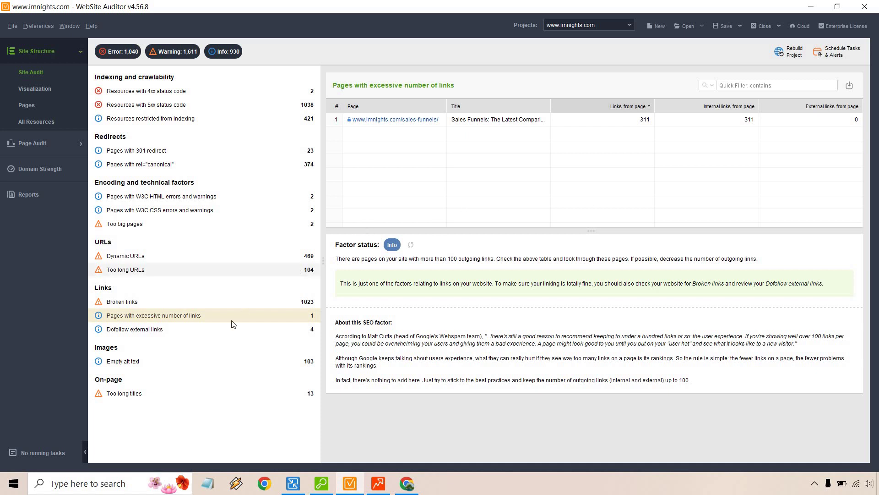
left_click(221, 337)
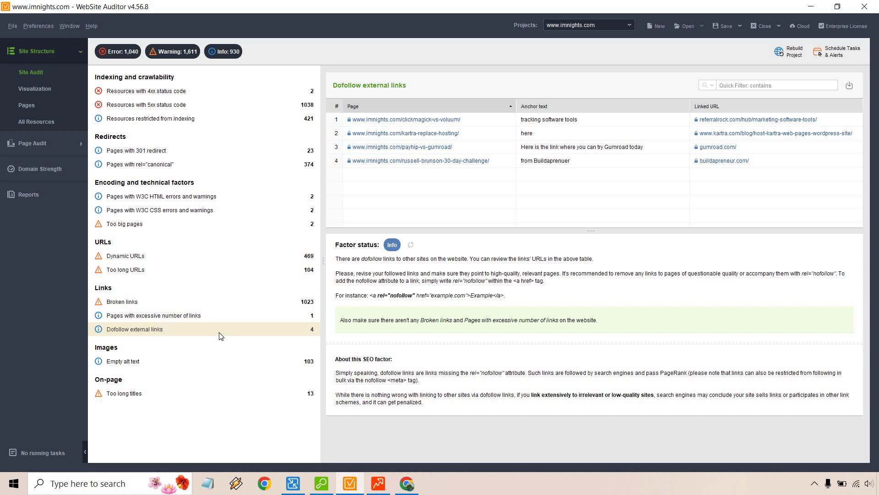
left_click(196, 227)
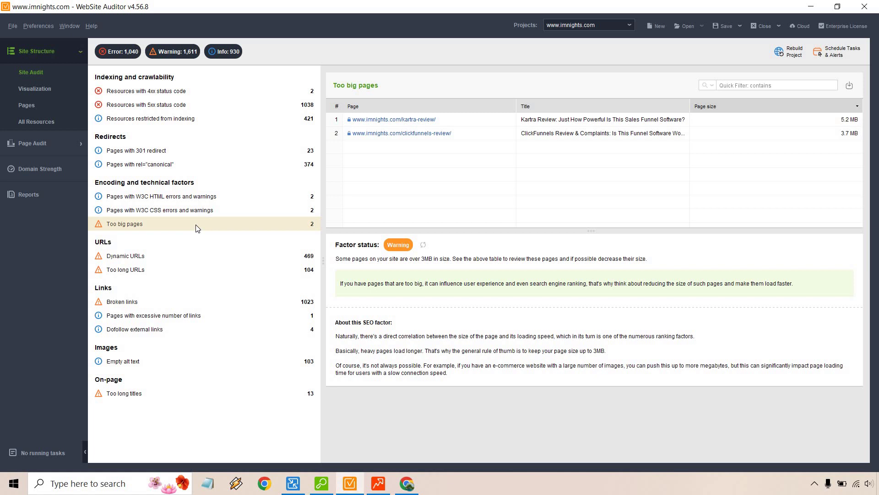
Review the technical and content audits of the /tube-atlas-review/ page, including the details on word count in body.
left_click(42, 143)
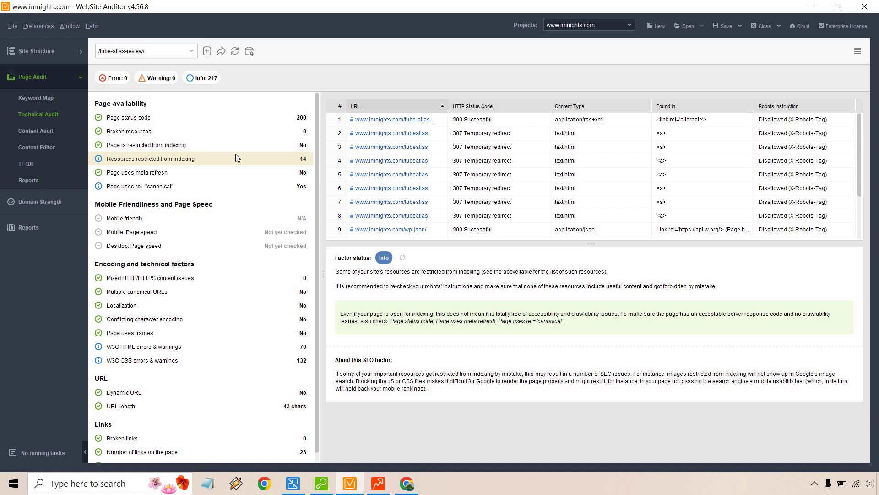
scroll(248, 215, "down", 1)
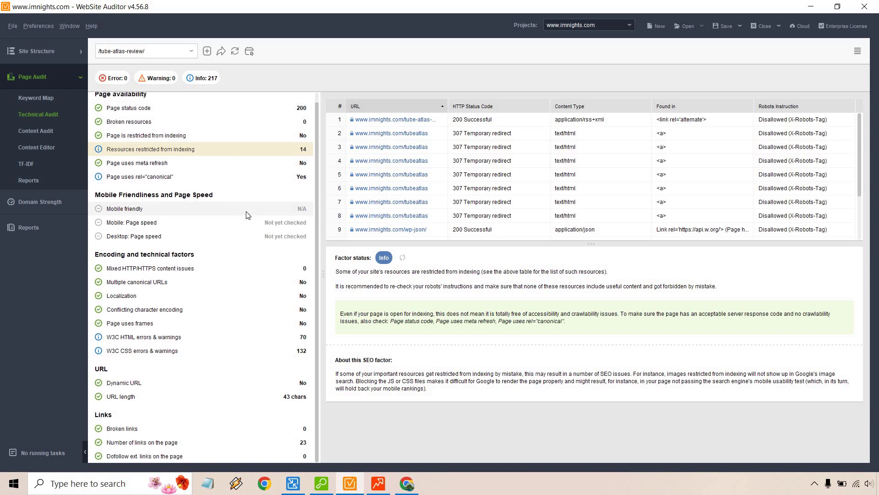
scroll(247, 215, "up", 1)
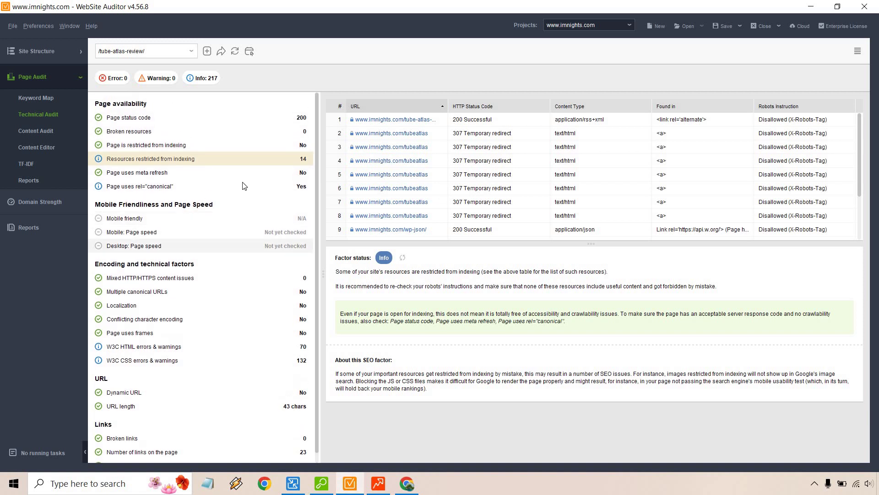
left_click(51, 130)
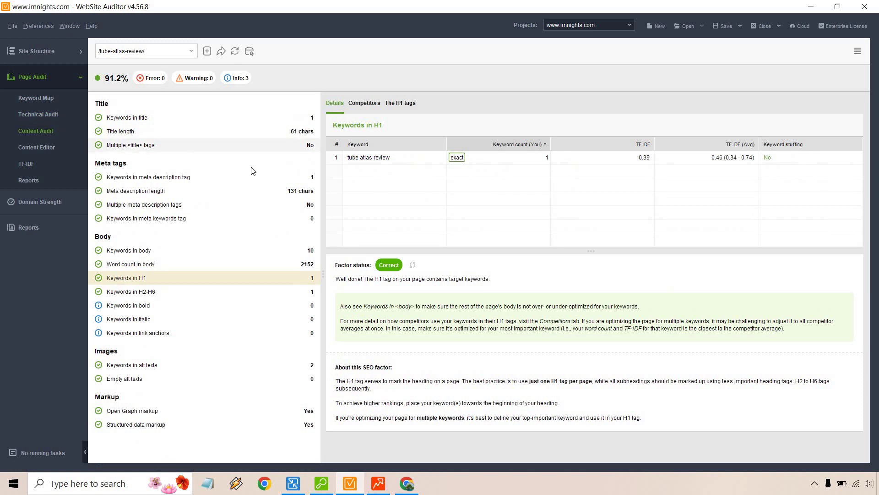
left_click(211, 265)
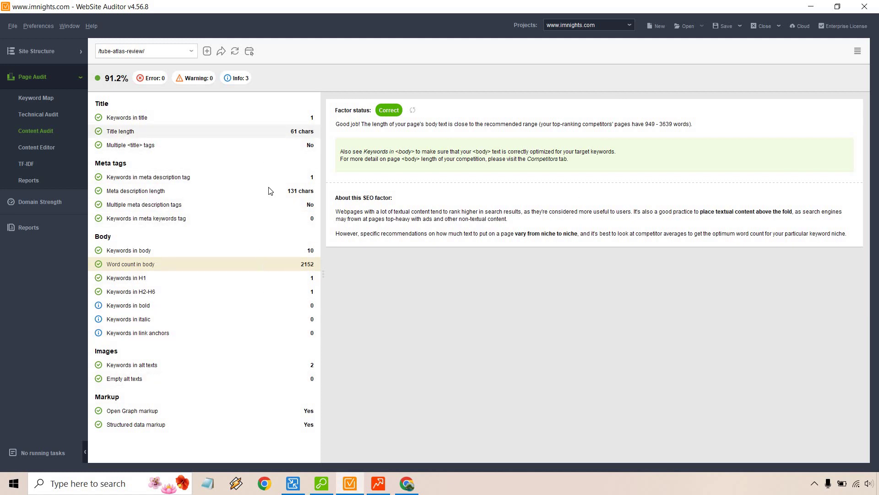
Open the /tube-atlas-review/ page in the Content Editor and examine its optimization rate, mapped keywords and recommended keywords.
left_click(42, 148)
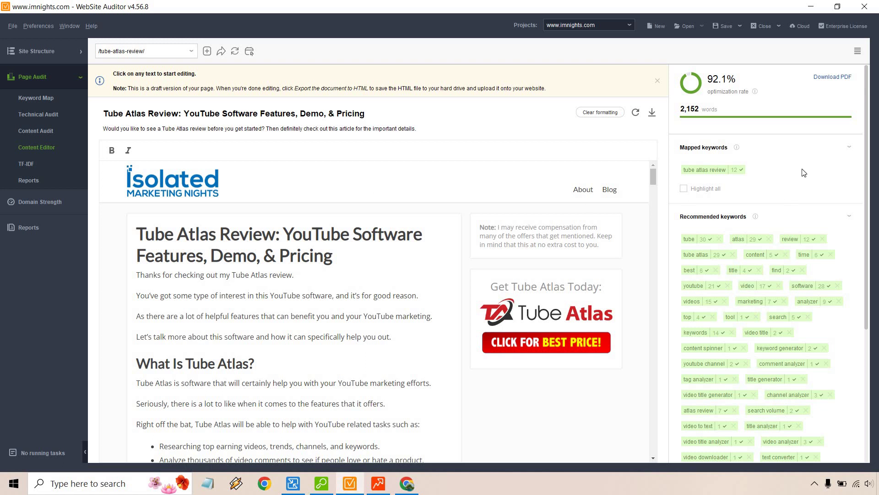
scroll(811, 222, "down", 1)
scroll(842, 252, "down", 5)
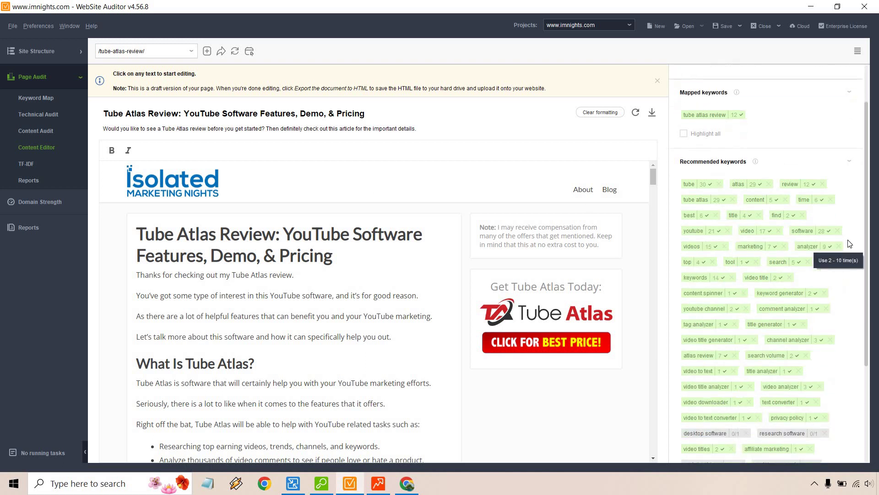
scroll(847, 270, "down", 3)
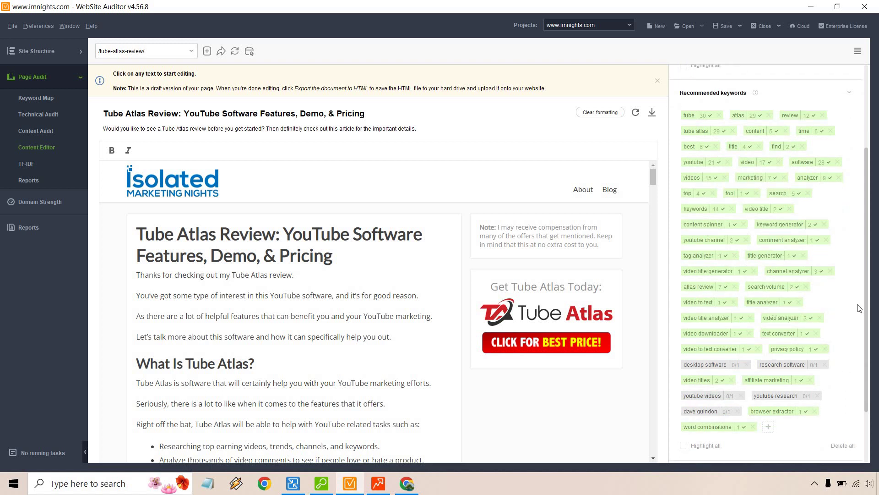
scroll(859, 309, "up", 5)
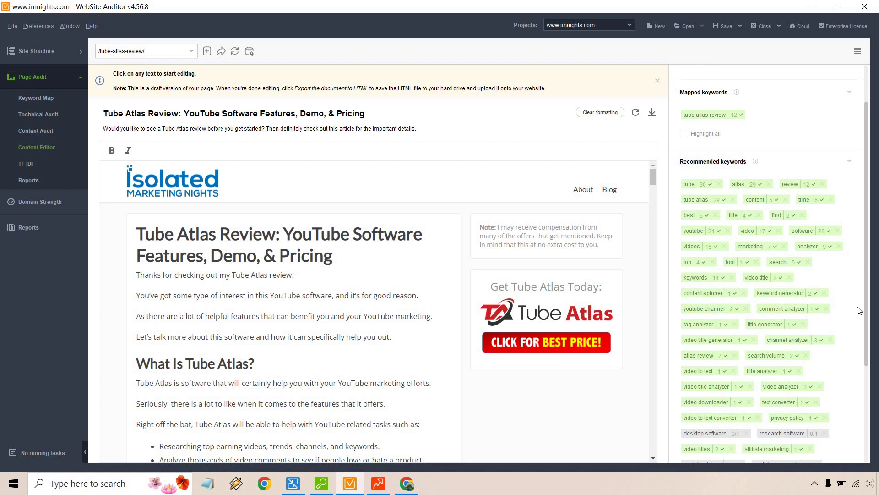
scroll(857, 298, "up", 4)
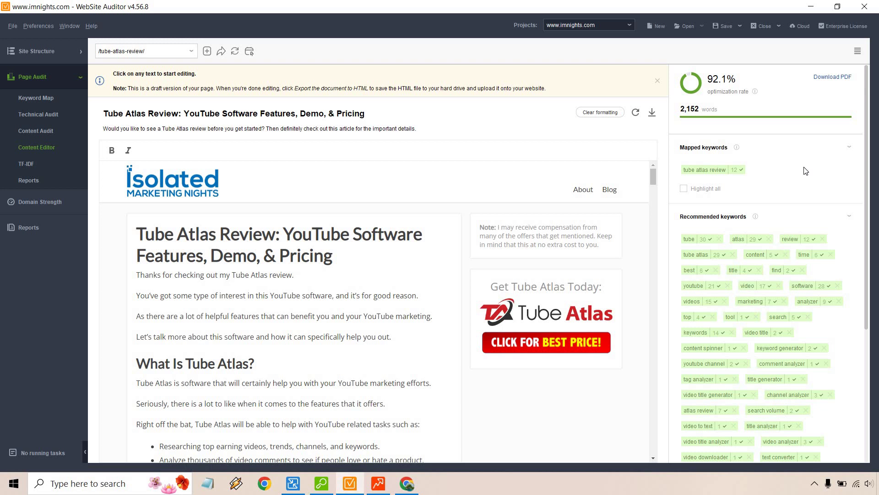
left_click(56, 50)
left_click(39, 90)
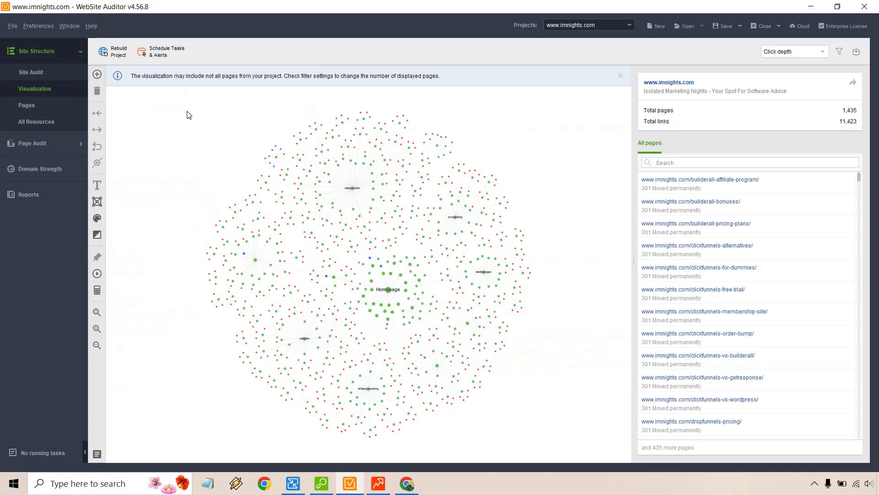